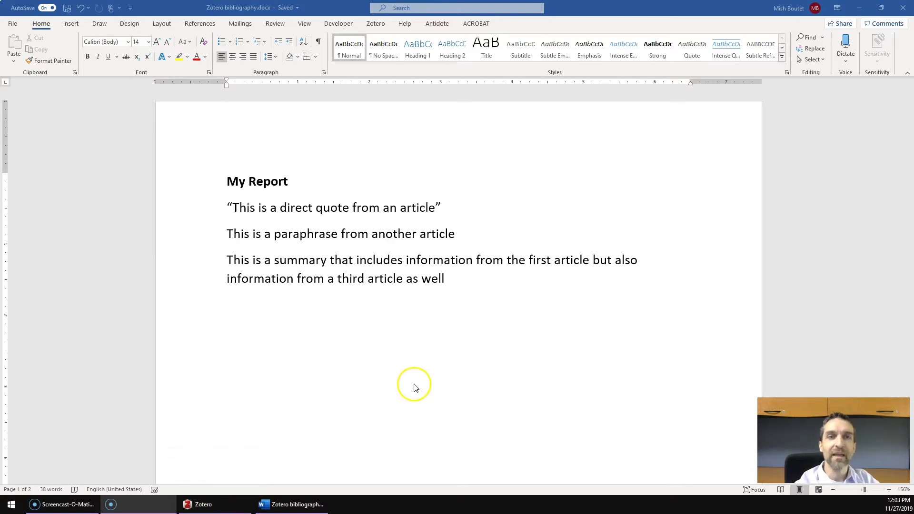
Step: Place the insertion point at the end of the direct quote line
click(445, 207)
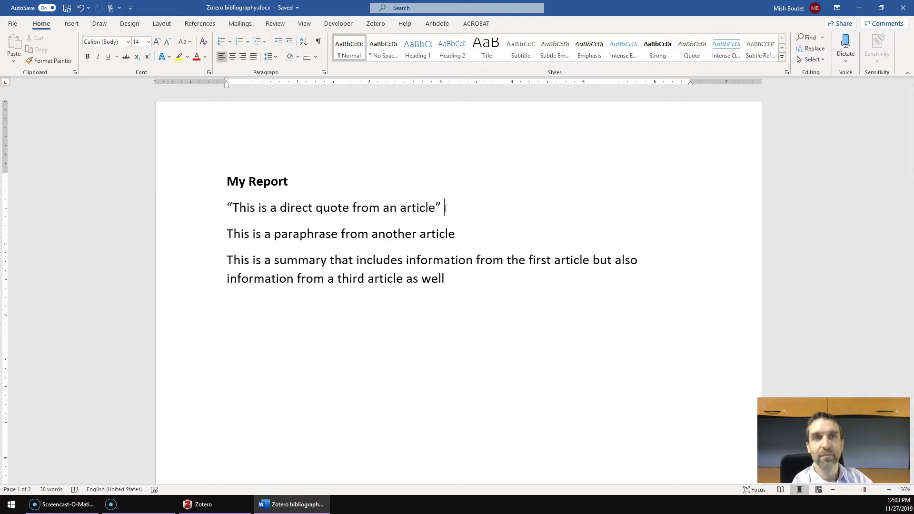
Step: Start a Zotero citation after the quote and choose the Featherstone 2015 article as the source
click(375, 23)
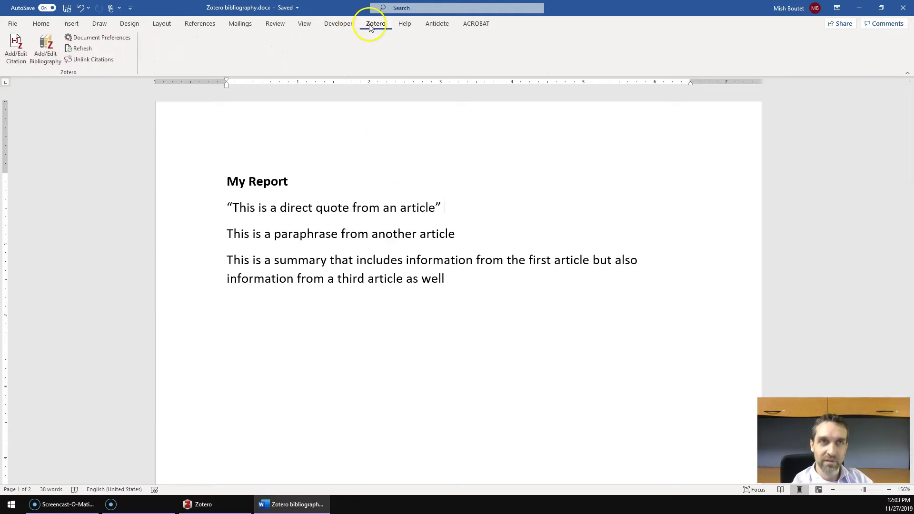
click(18, 55)
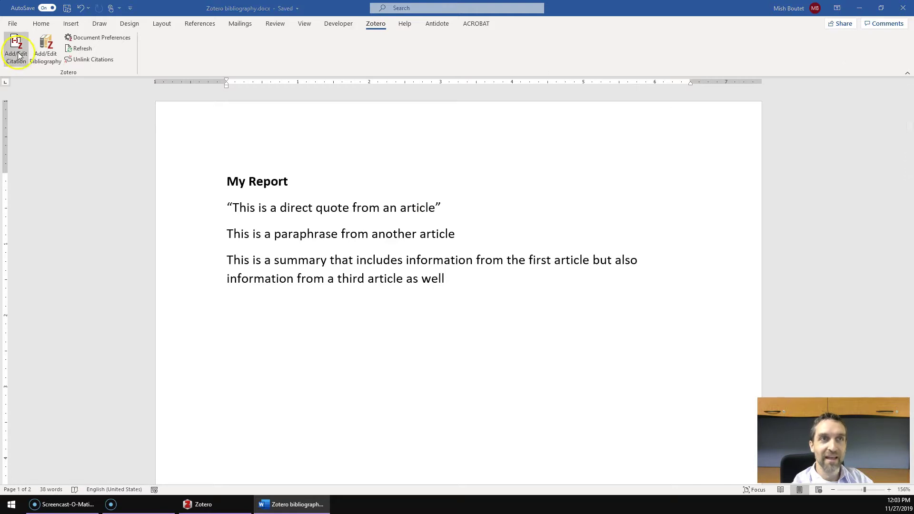
click(120, 320)
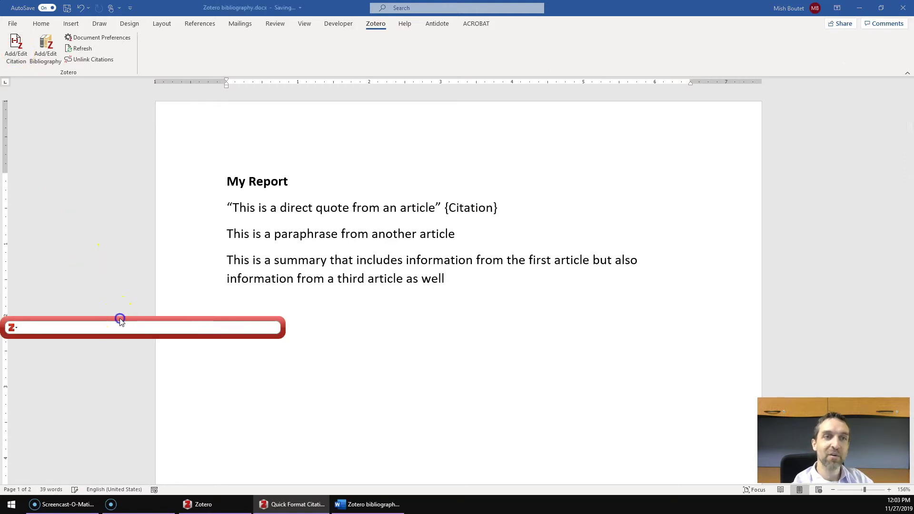
drag(120, 319, 366, 320)
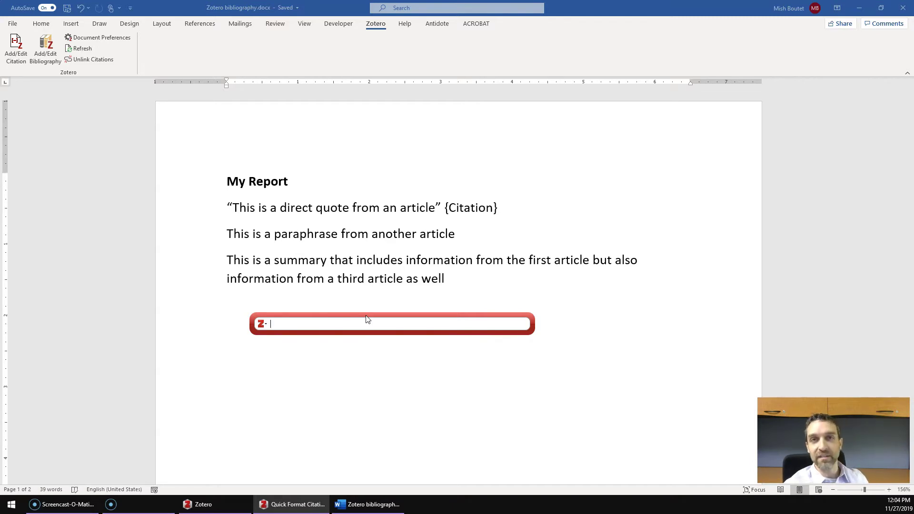
text(fea)
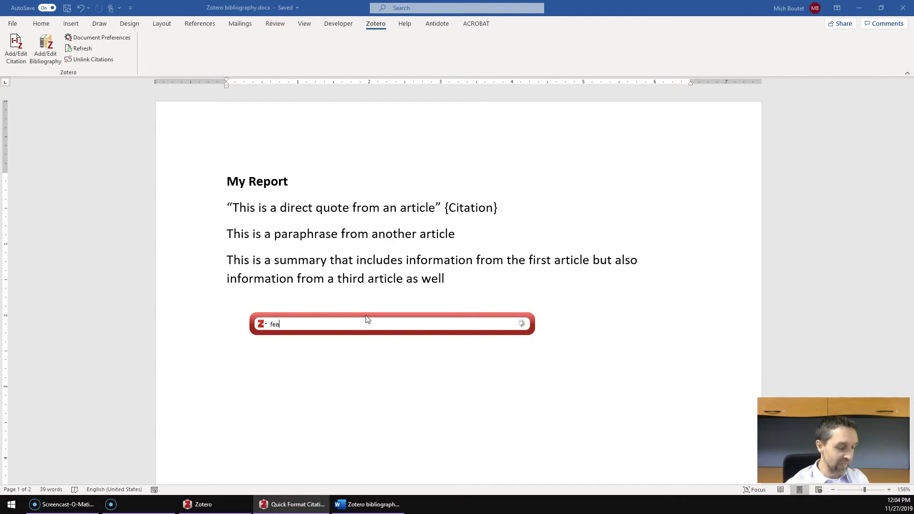
text(thers)
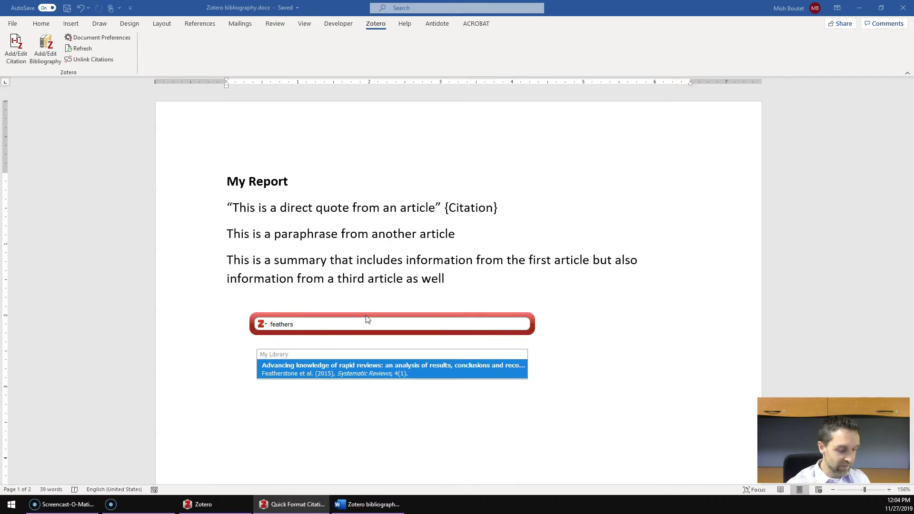
text(on)
key(BackSpace)
text(t)
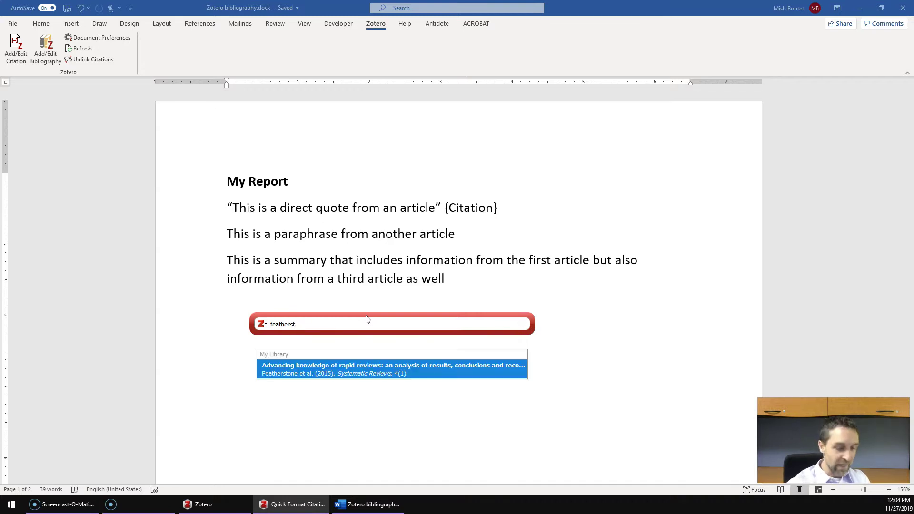
click(370, 372)
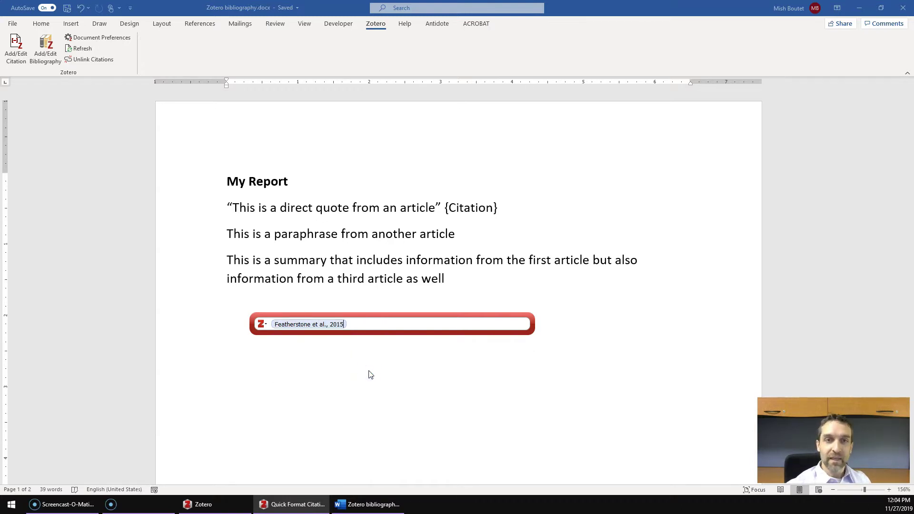
Step: Add page 150 to the citation and insert it as (Featherstone et al., 2015, p. 150)
click(286, 325)
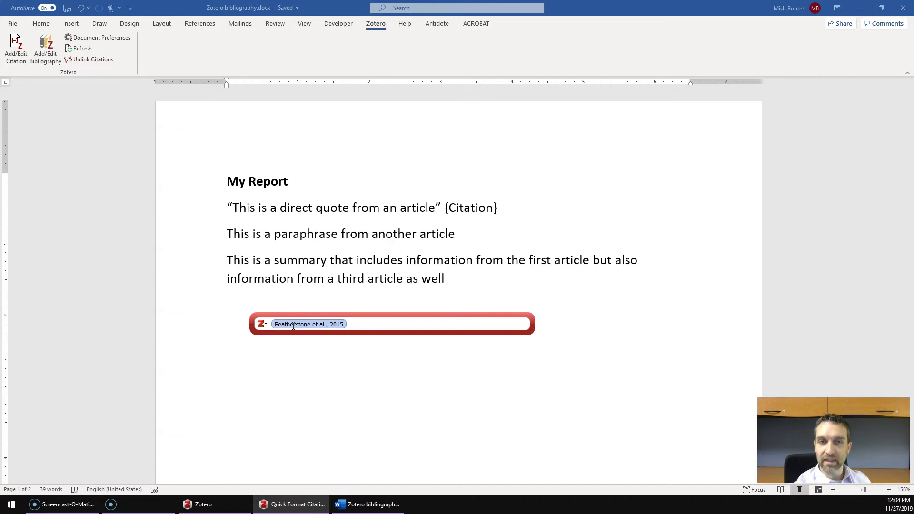
click(301, 326)
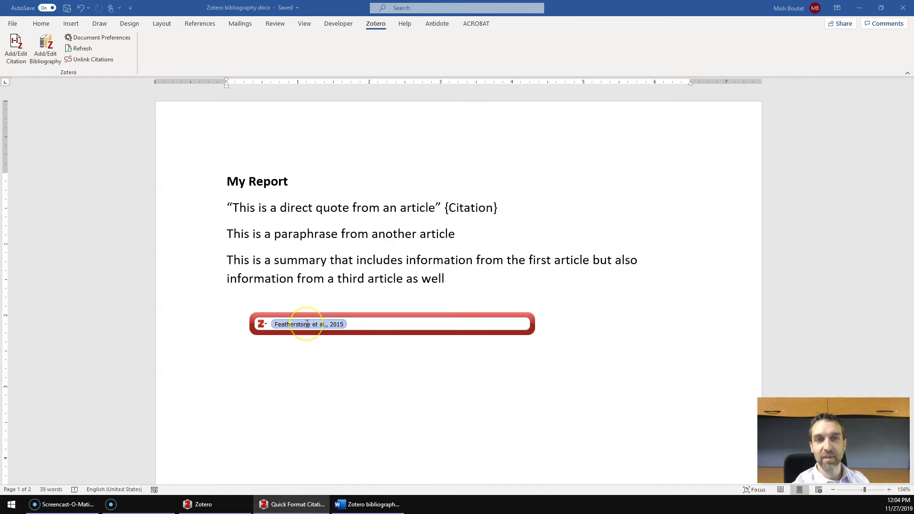
click(306, 325)
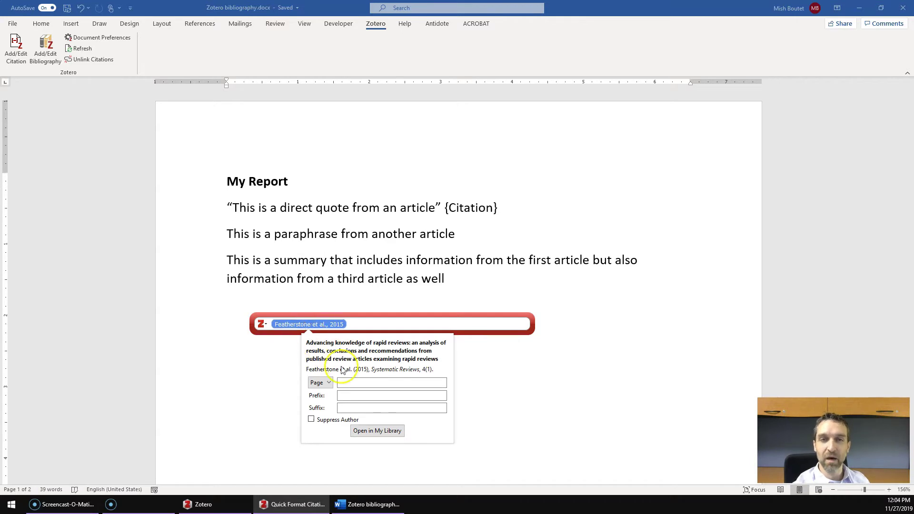
click(347, 382)
text(150)
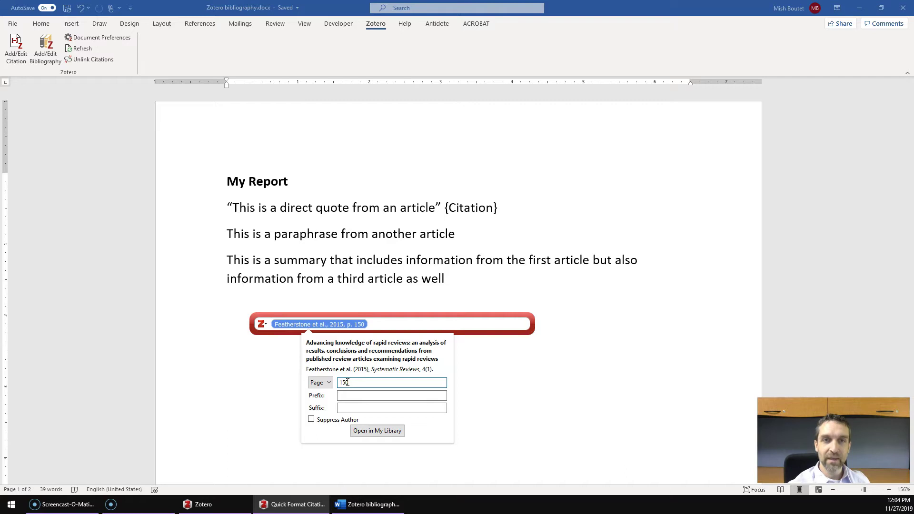
key(Return)
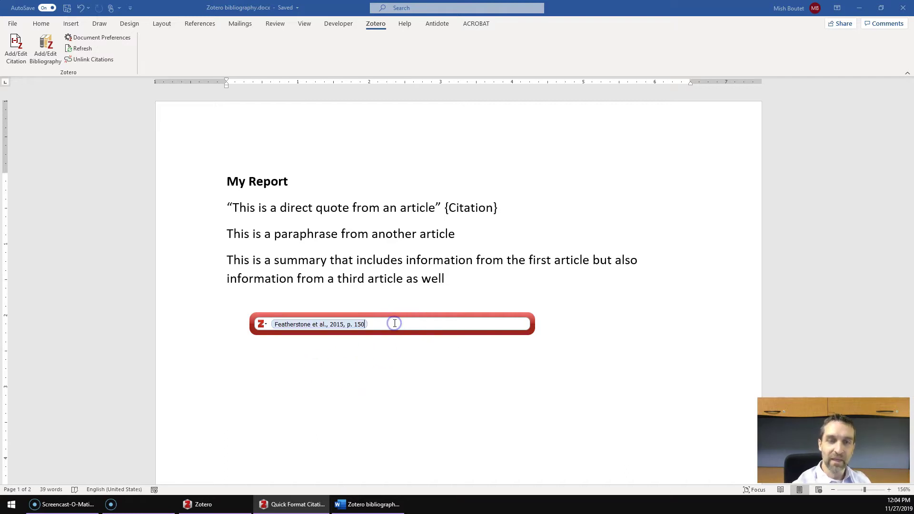
key(Return)
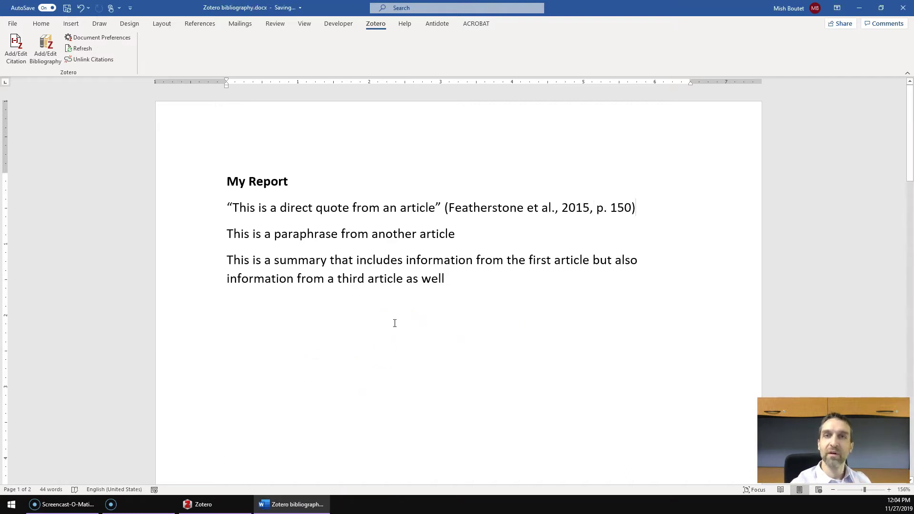
click(394, 322)
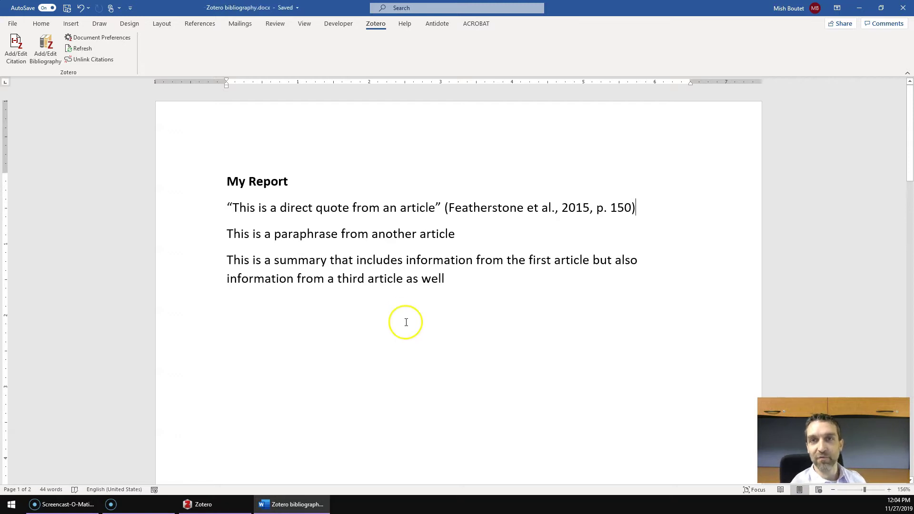
Step: Cite the paraphrase sentence with the Durant & Horava 2015 article via Zotero
click(439, 284)
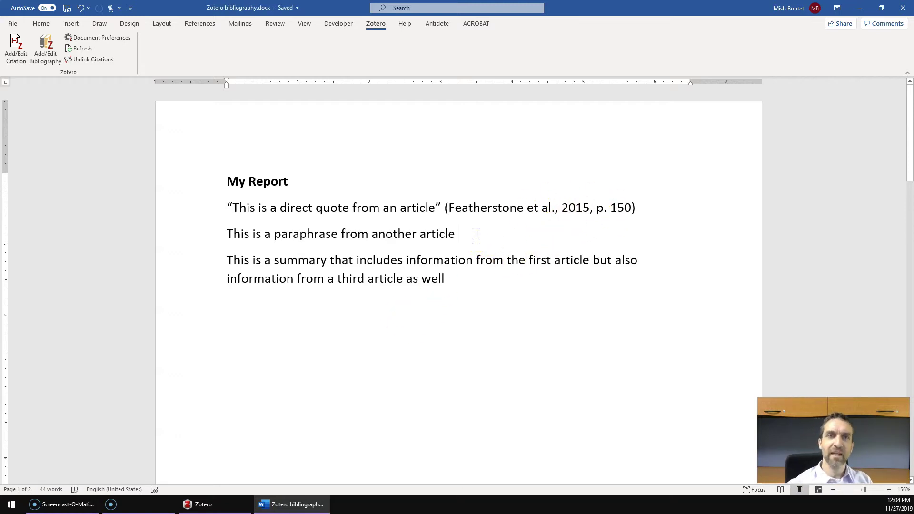
click(14, 49)
click(144, 321)
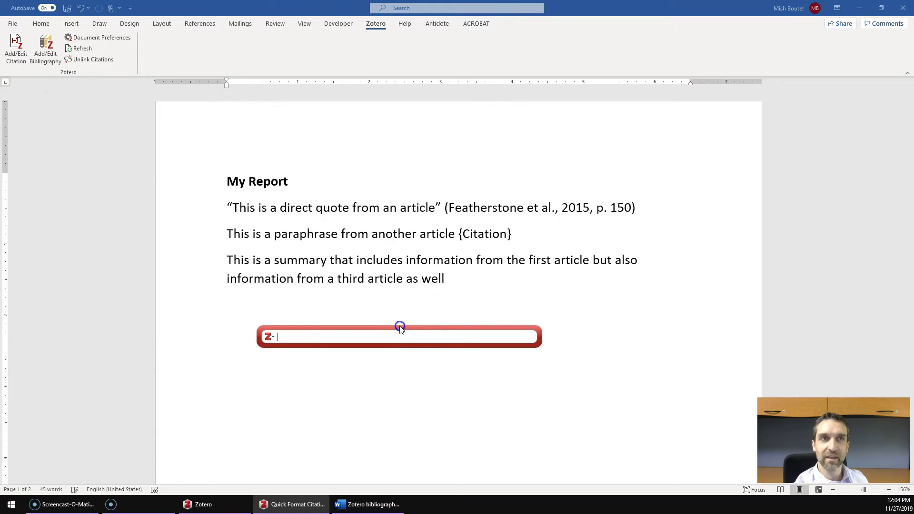
click(393, 334)
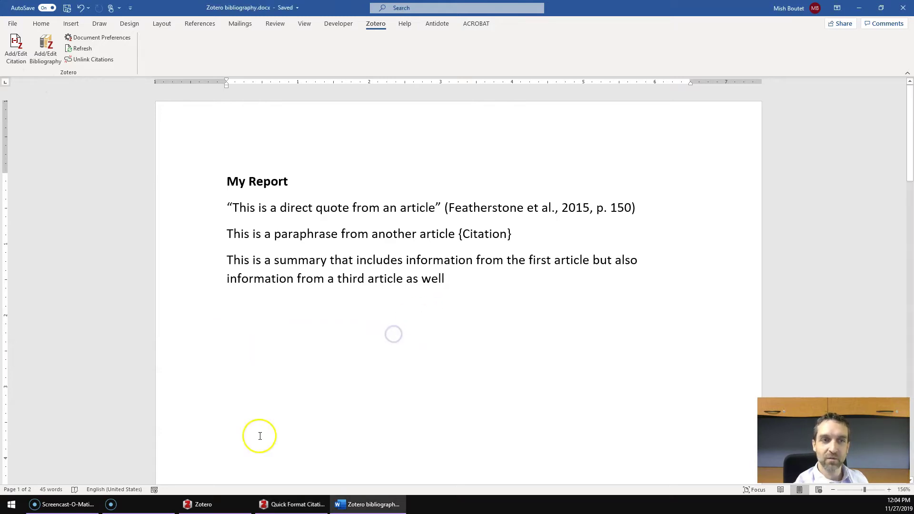
click(300, 505)
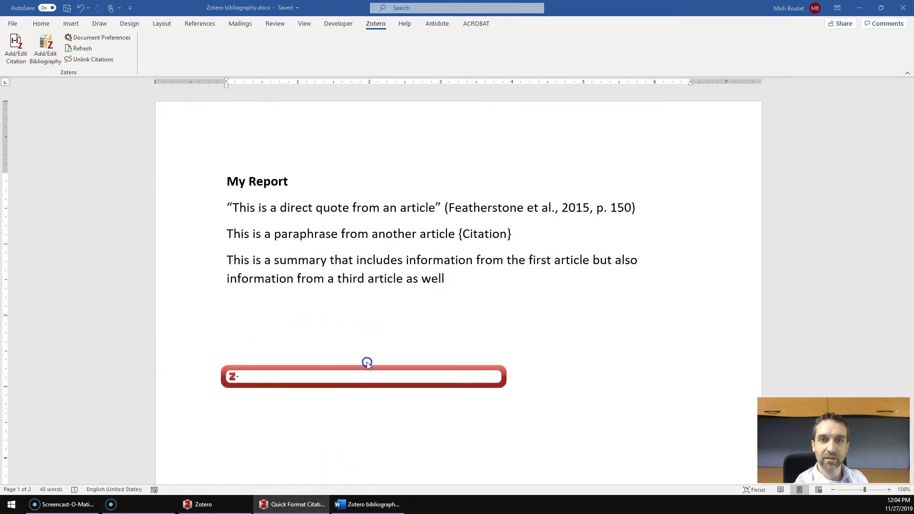
text(hor)
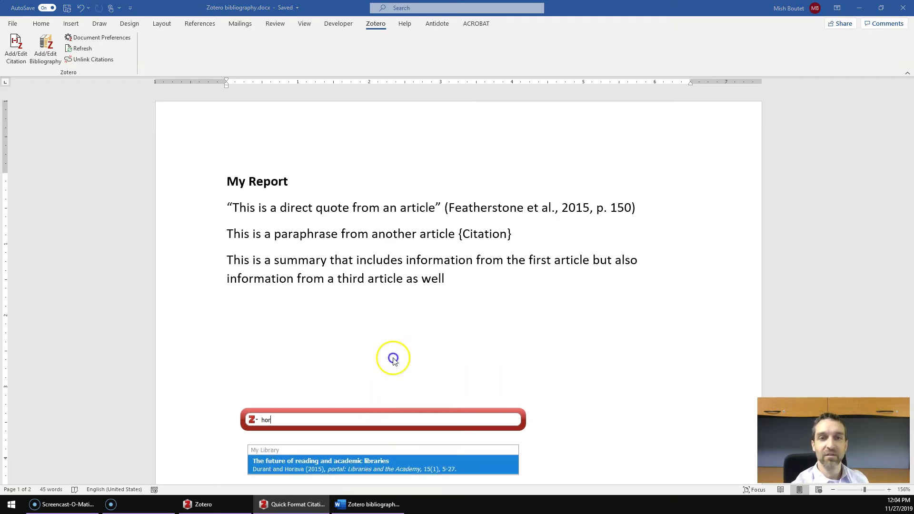
drag(392, 437, 413, 305)
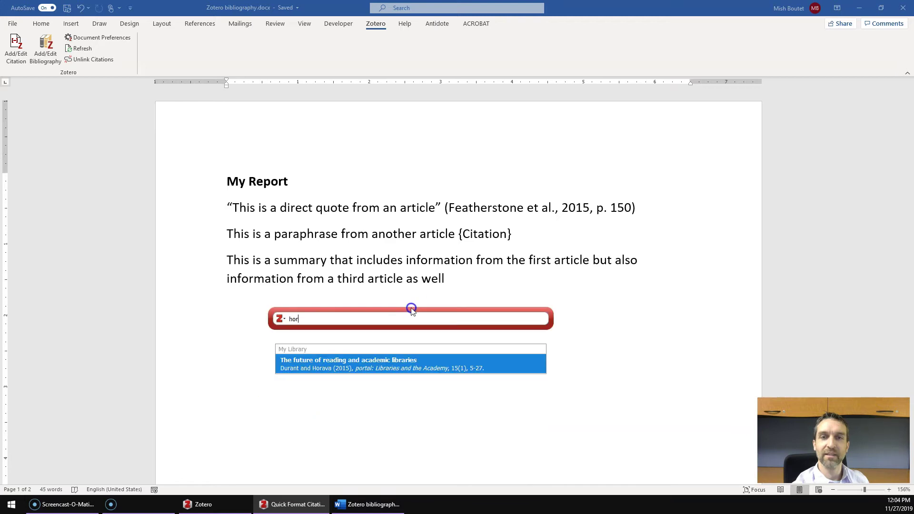
click(395, 365)
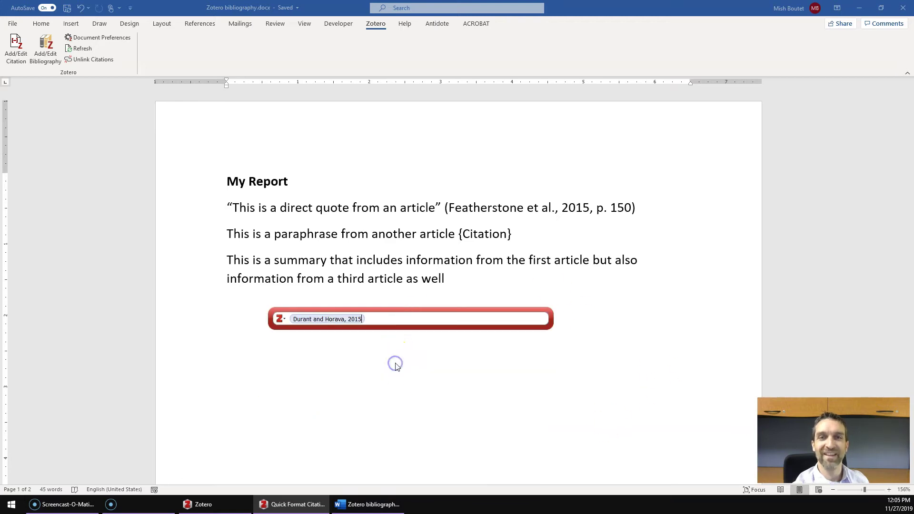
key(Return)
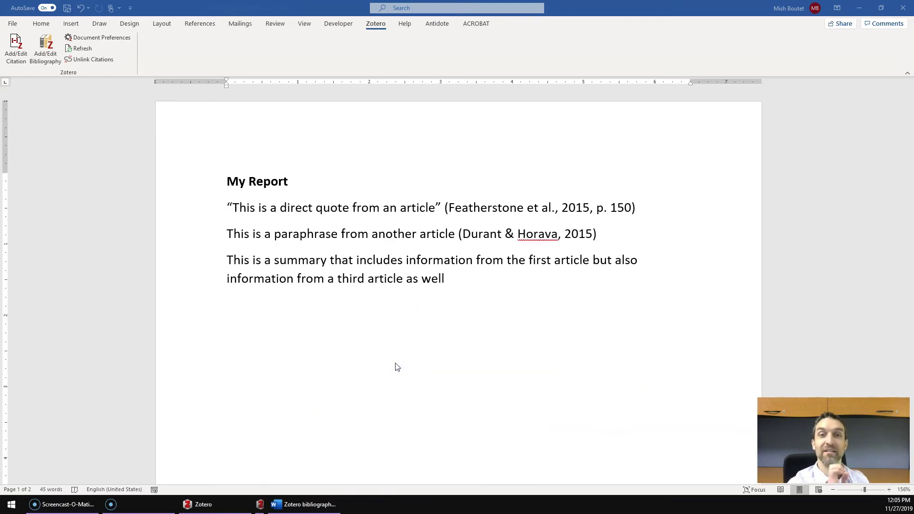
Step: Cite the summary paragraph with both Featherstone 2015 and Dudden & Protzko 2011 in one citation
click(461, 279)
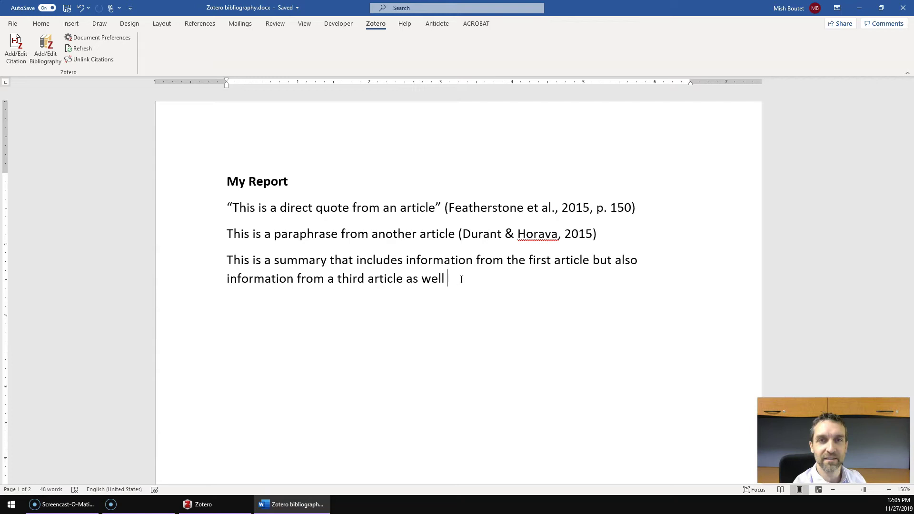
click(10, 53)
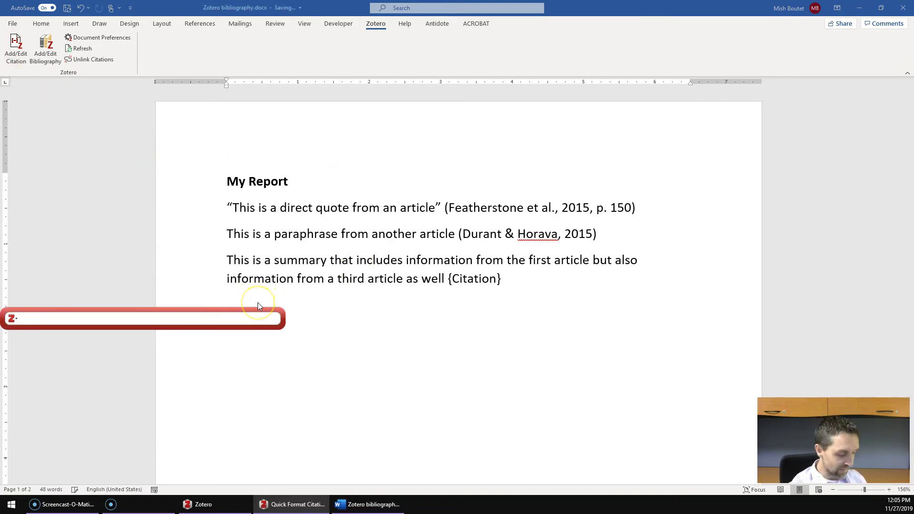
text(feather)
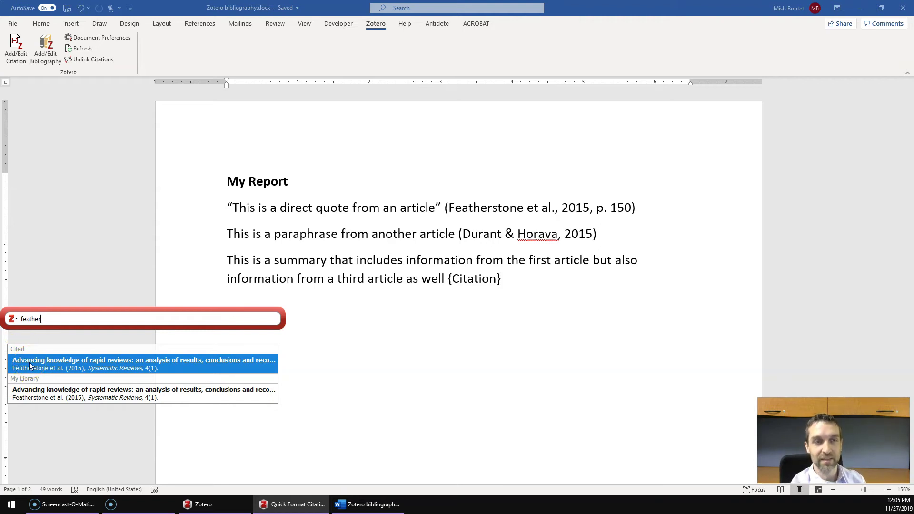
click(29, 362)
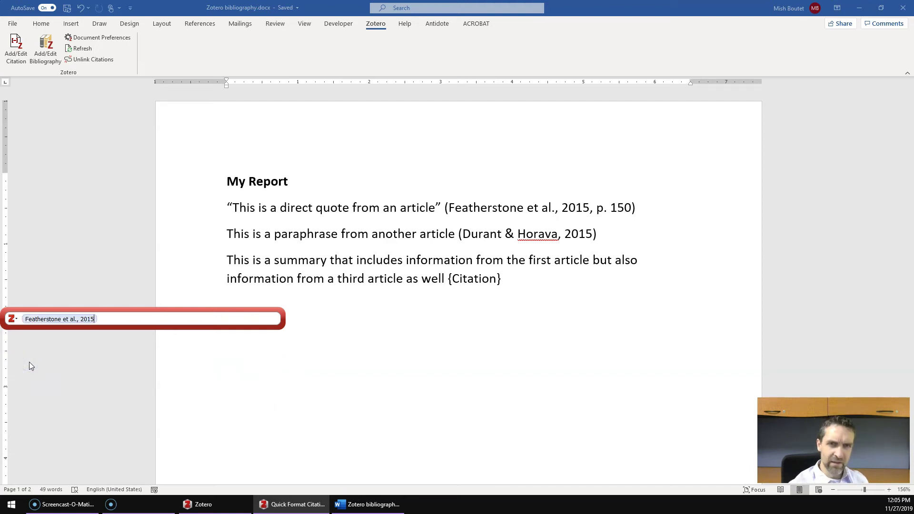
text(dudd)
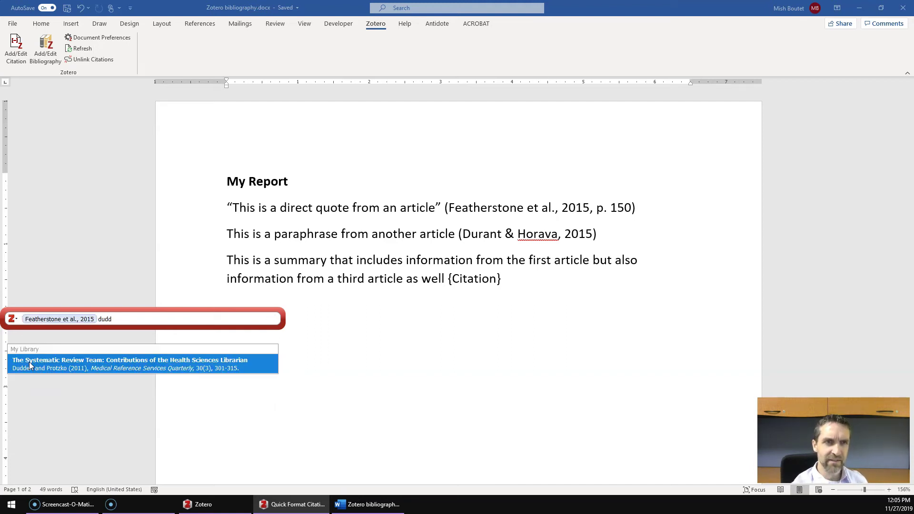
click(30, 363)
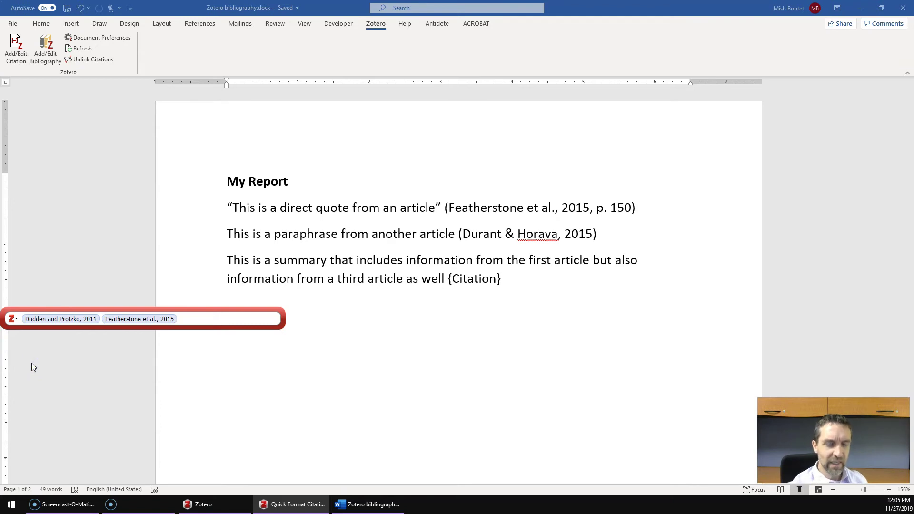
key(Return)
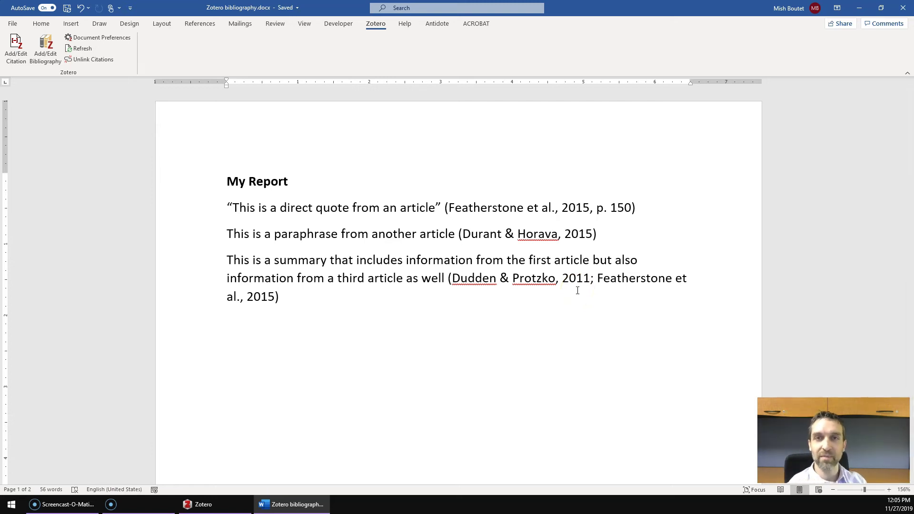
scroll(516, 269, down, 3)
scroll(512, 261, down, 5)
scroll(535, 236, down, 4)
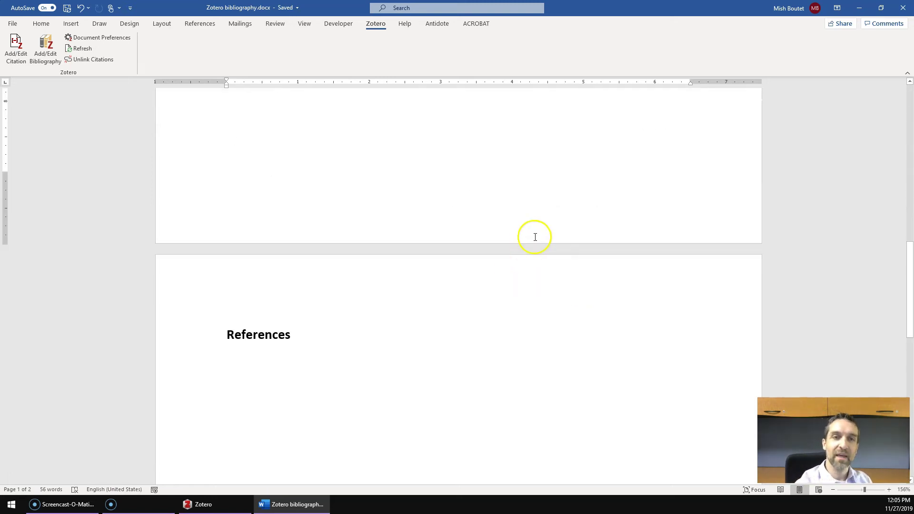
Step: Generate the Zotero bibliography of the three cited works below the References heading
click(242, 357)
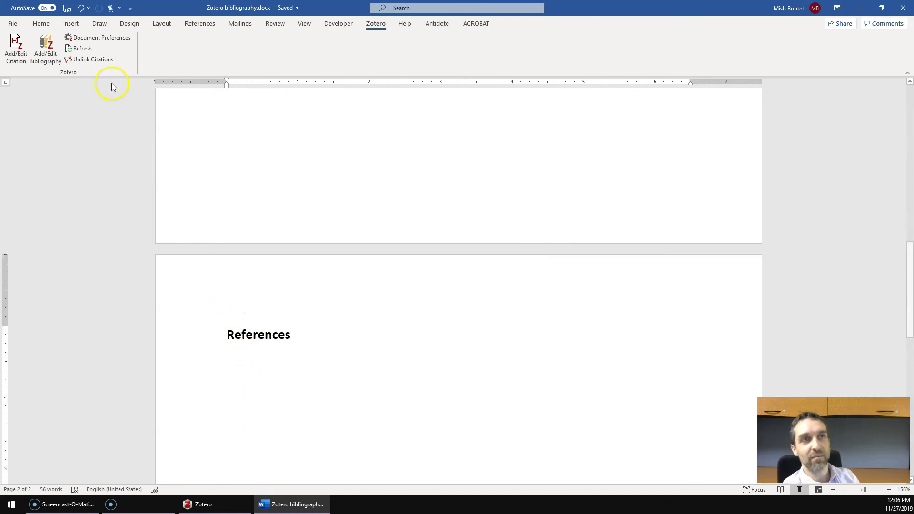
click(44, 63)
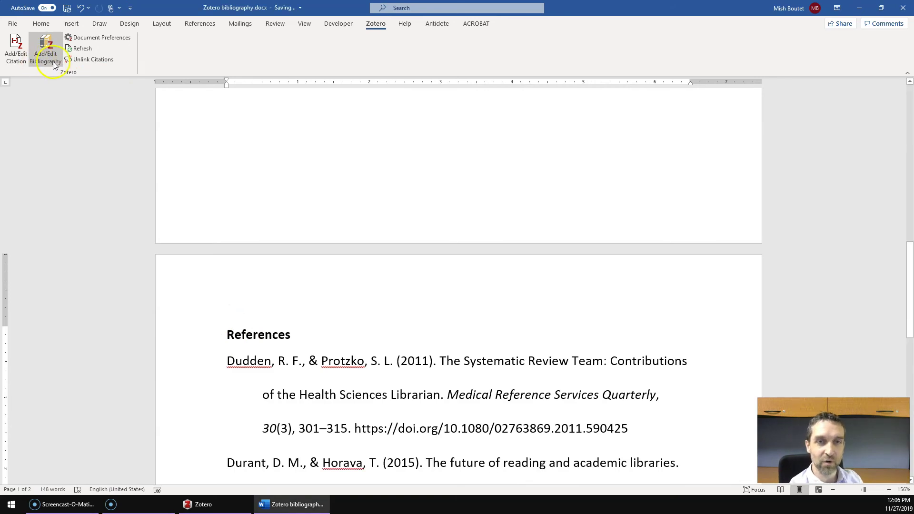
scroll(427, 333, down, 2)
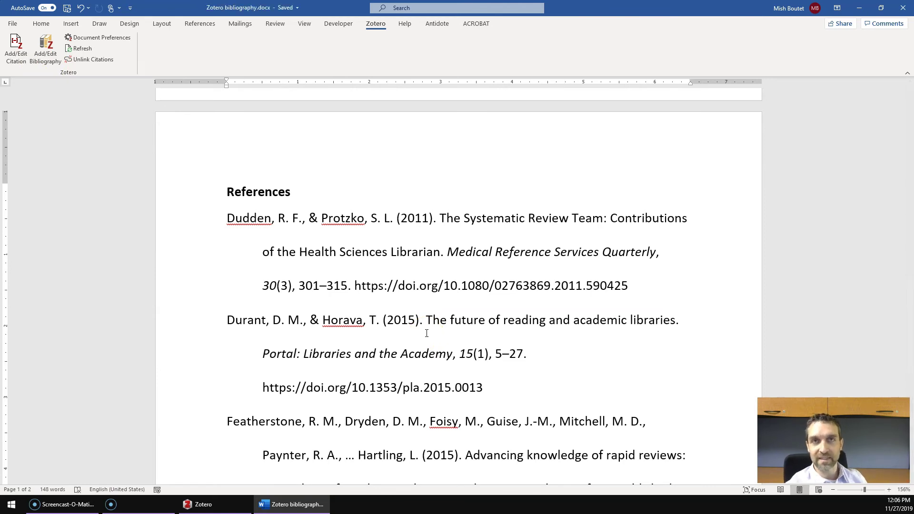
scroll(426, 332, down, 2)
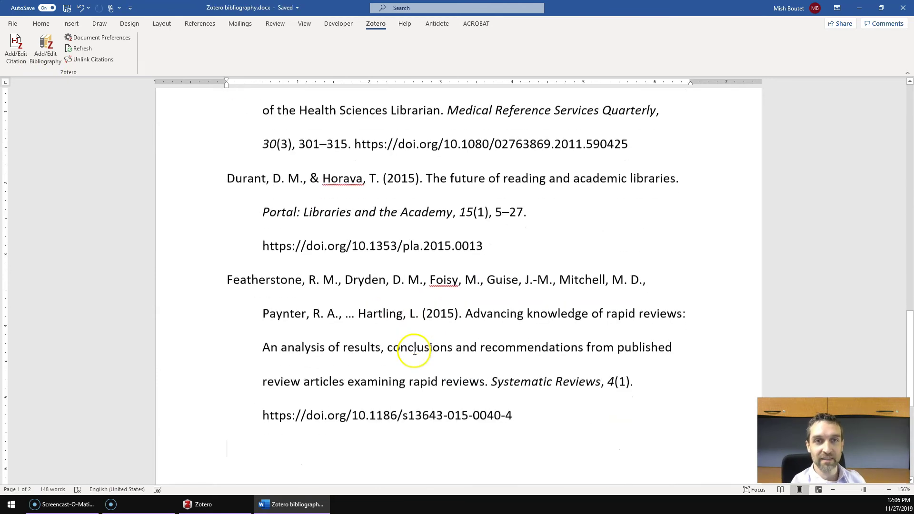
scroll(414, 350, up, 2)
scroll(302, 286, down, 1)
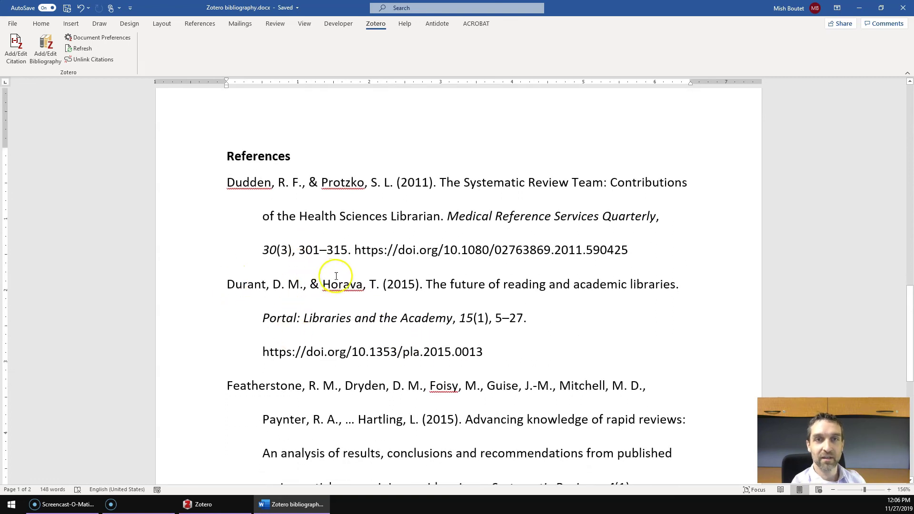
scroll(337, 300, down, 3)
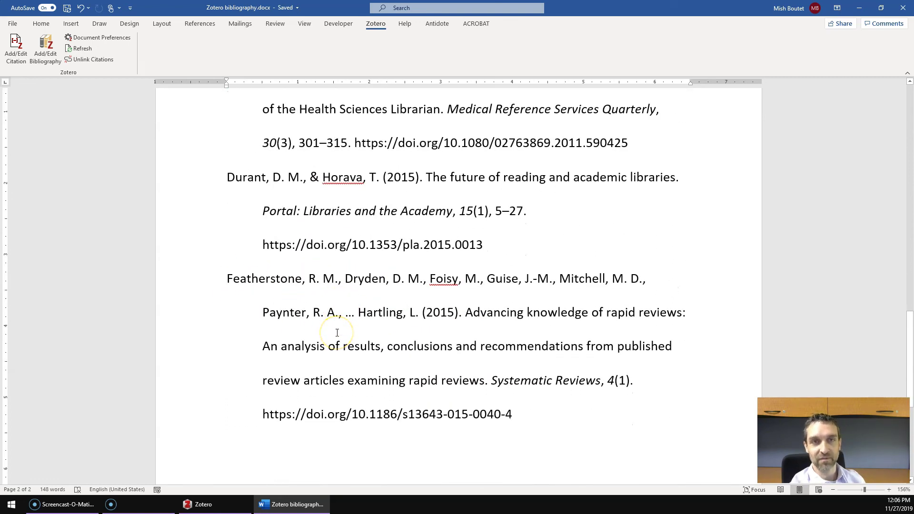
scroll(336, 333, up, 1)
scroll(337, 332, up, 3)
scroll(335, 333, up, 4)
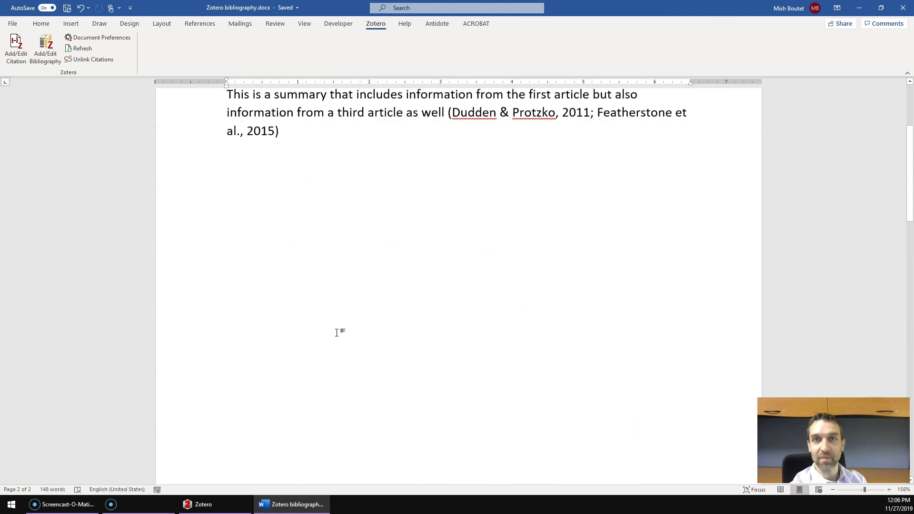
scroll(337, 333, up, 2)
Step: Edit the summary citation to add Burke et al., 2009, letting the References list update
click(471, 278)
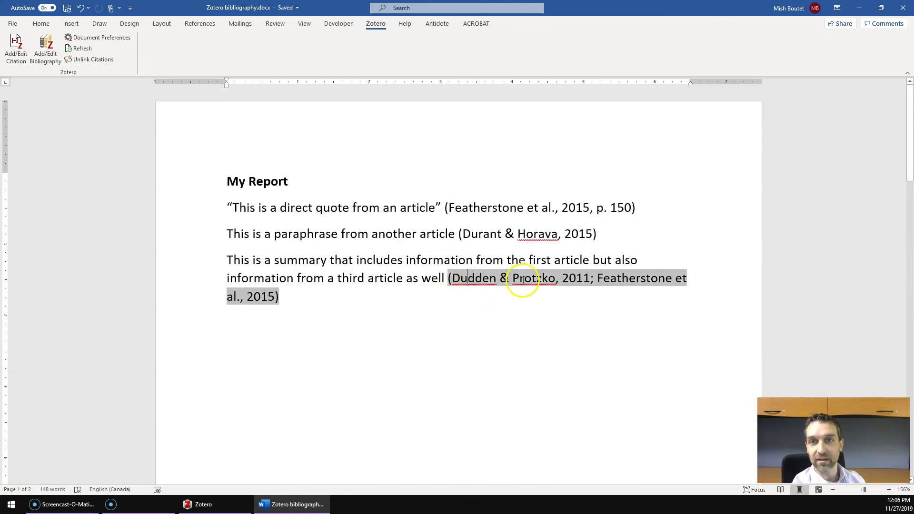
click(16, 53)
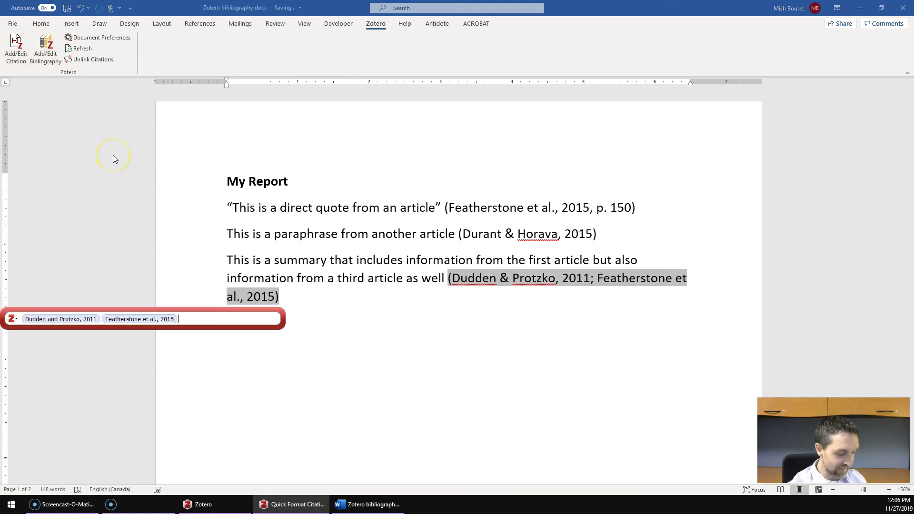
text(burke)
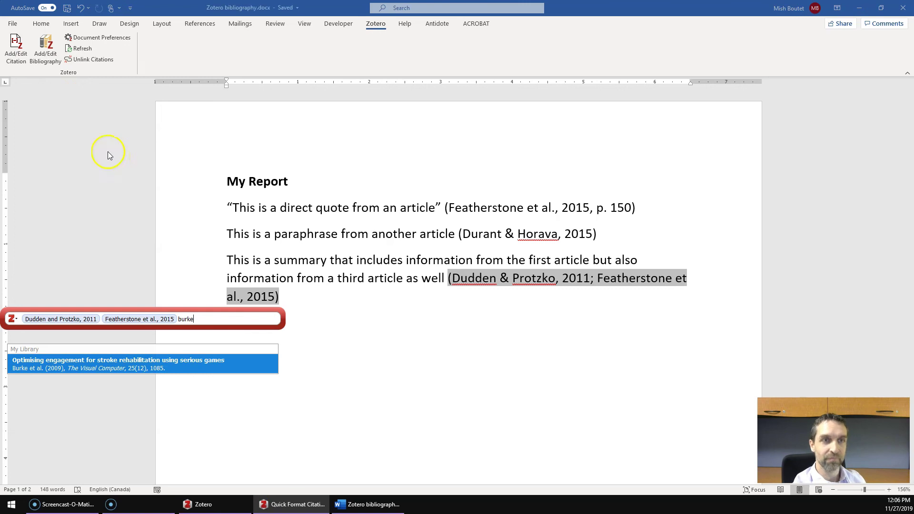
click(134, 367)
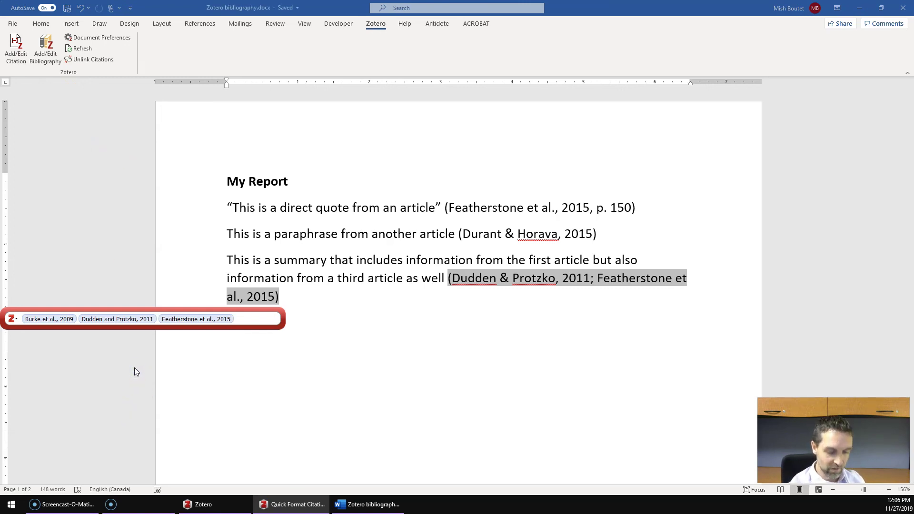
key(Return)
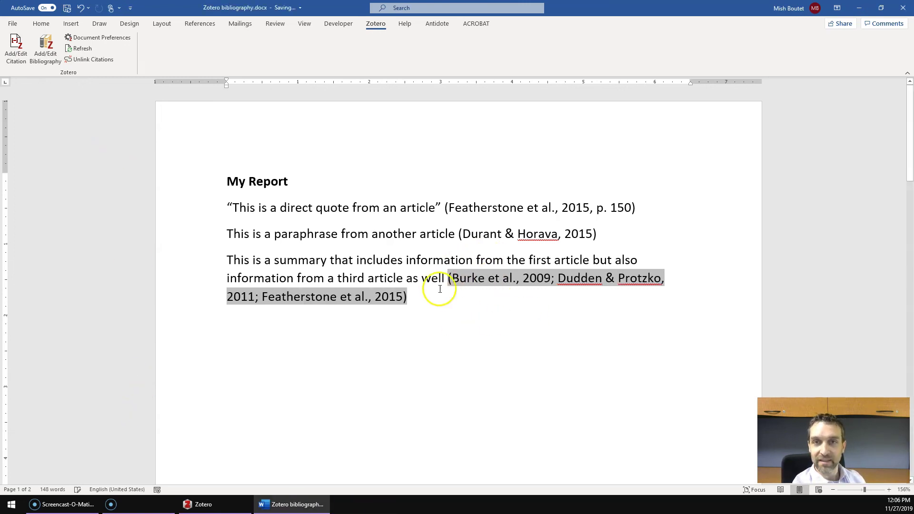
scroll(448, 292, down, 5)
scroll(448, 292, down, 5)
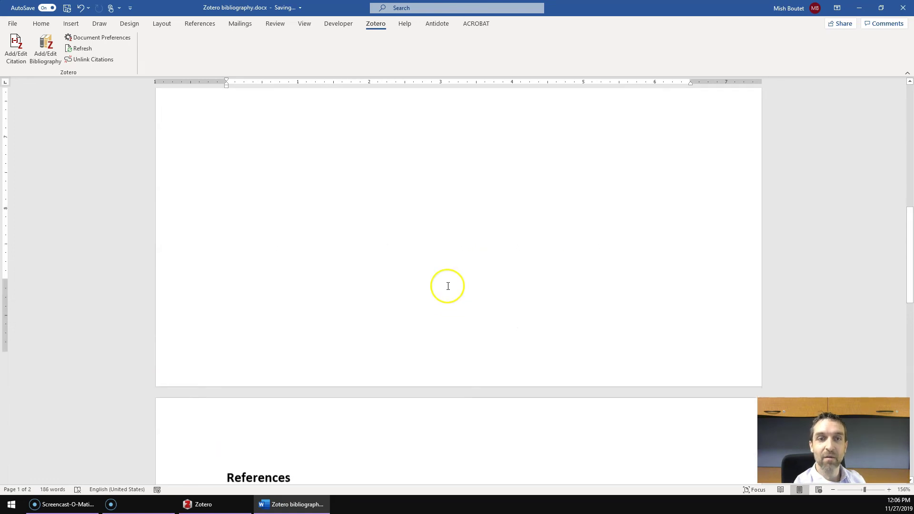
scroll(448, 292, down, 5)
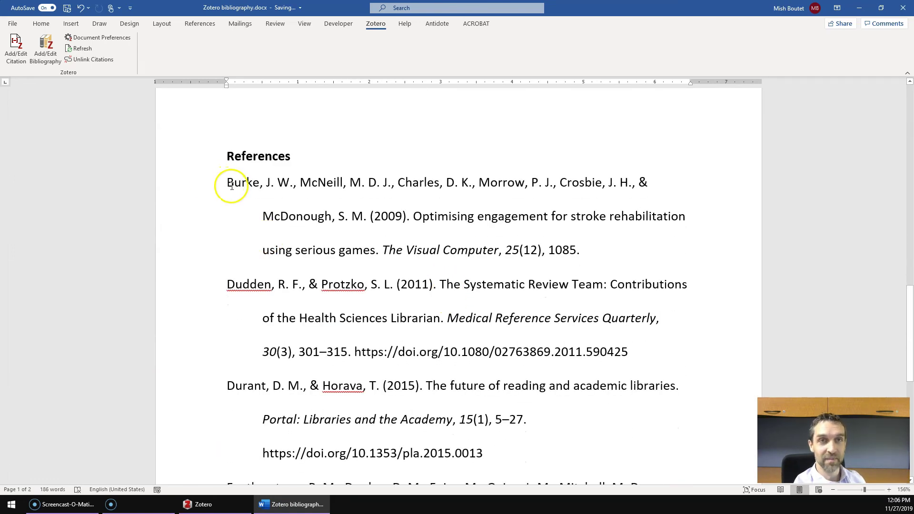